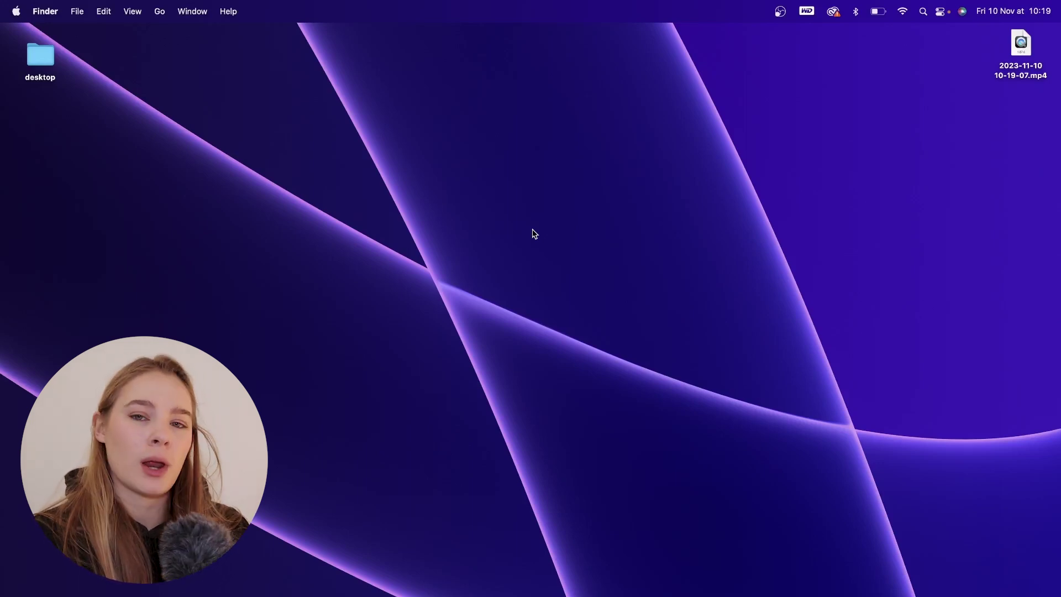
# Create a new folder on the desktop and name it clientname.
pyautogui.rightClick(534, 233)
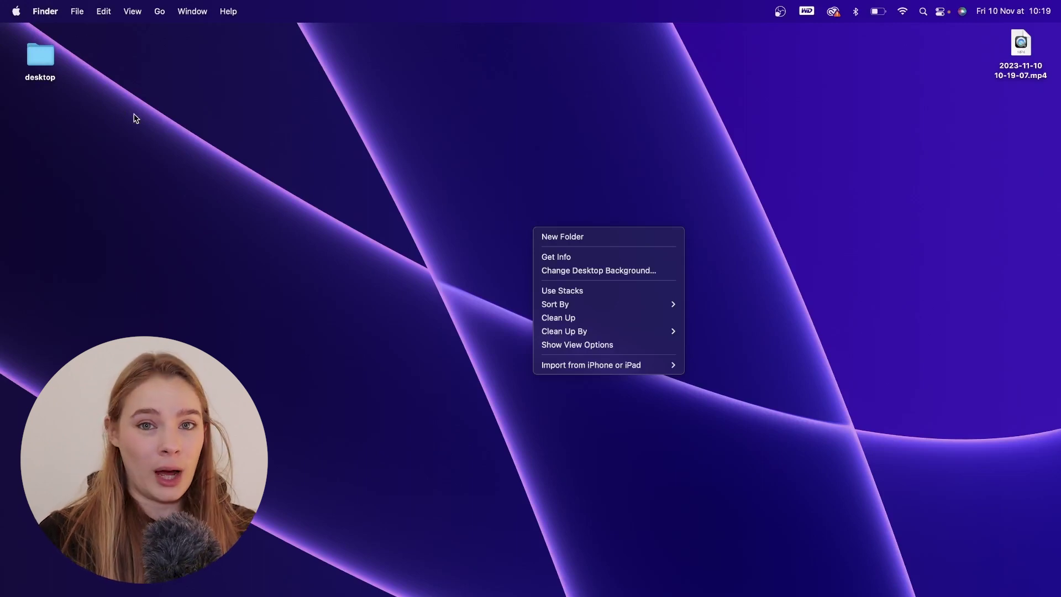
pyautogui.click(567, 242)
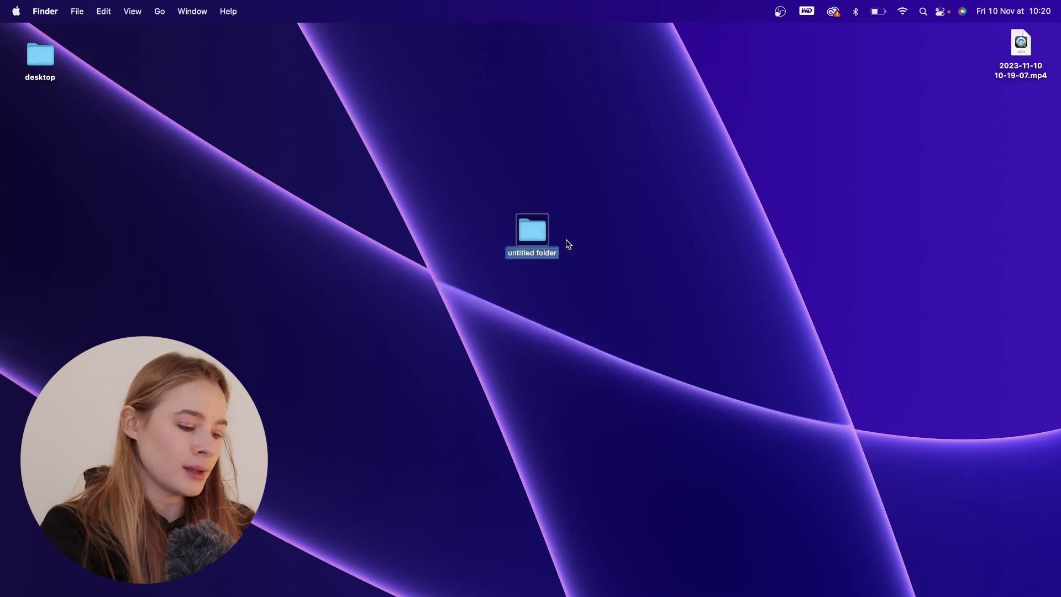
pyautogui.write('clien')
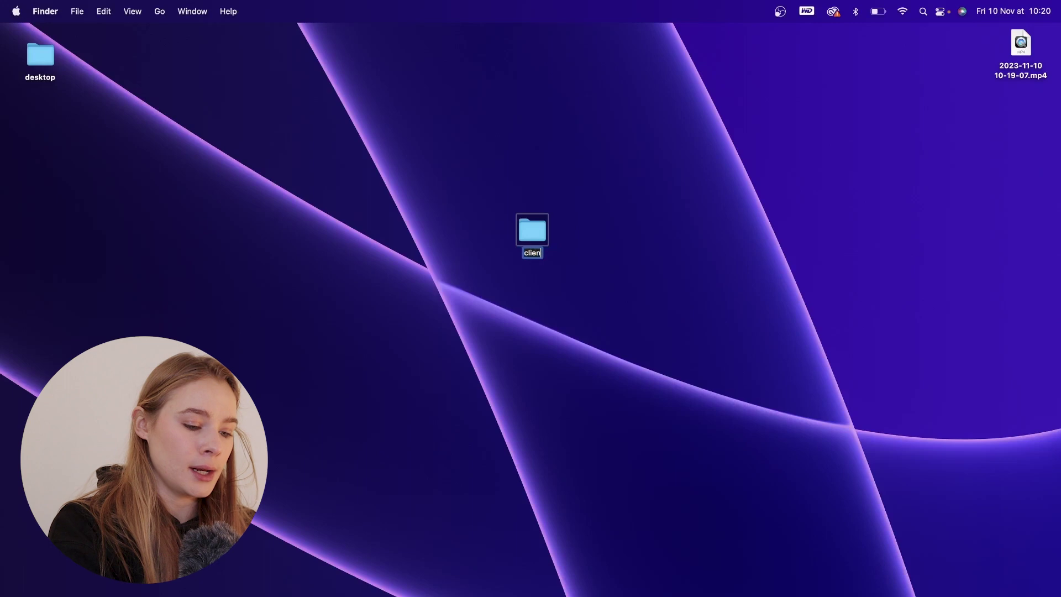
pyautogui.write('t_name')
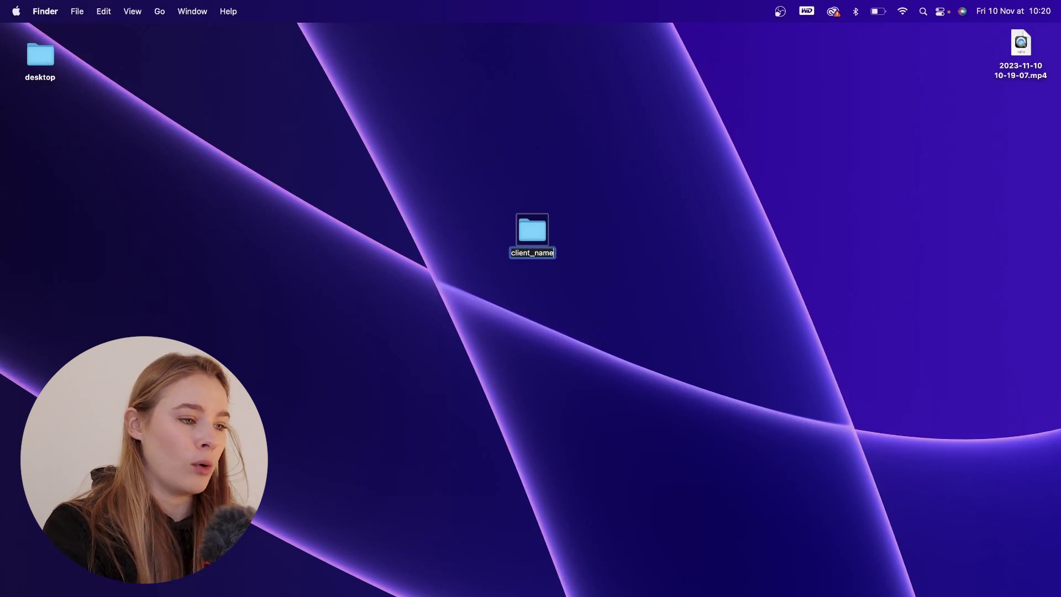
pyautogui.press('BackSpace')
pyautogui.press('BackSpace')
pyautogui.press('BackSpace')
pyautogui.press('BackSpace')
pyautogui.write('name')
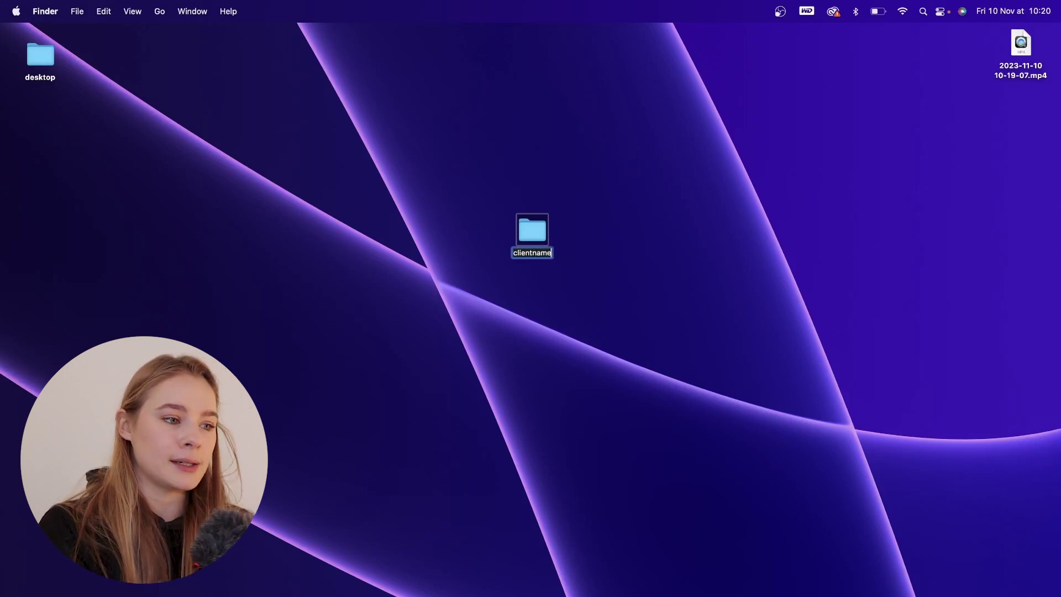
pyautogui.press('Return')
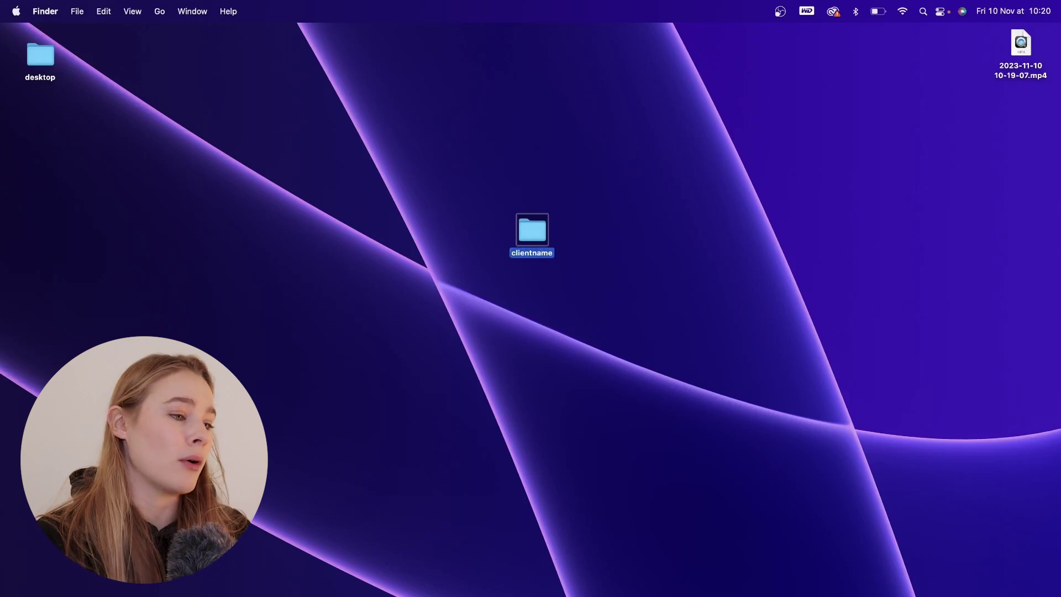
# Open the clientname folder and create a subfolder named legal inside it.
pyautogui.doubleClick(534, 230)
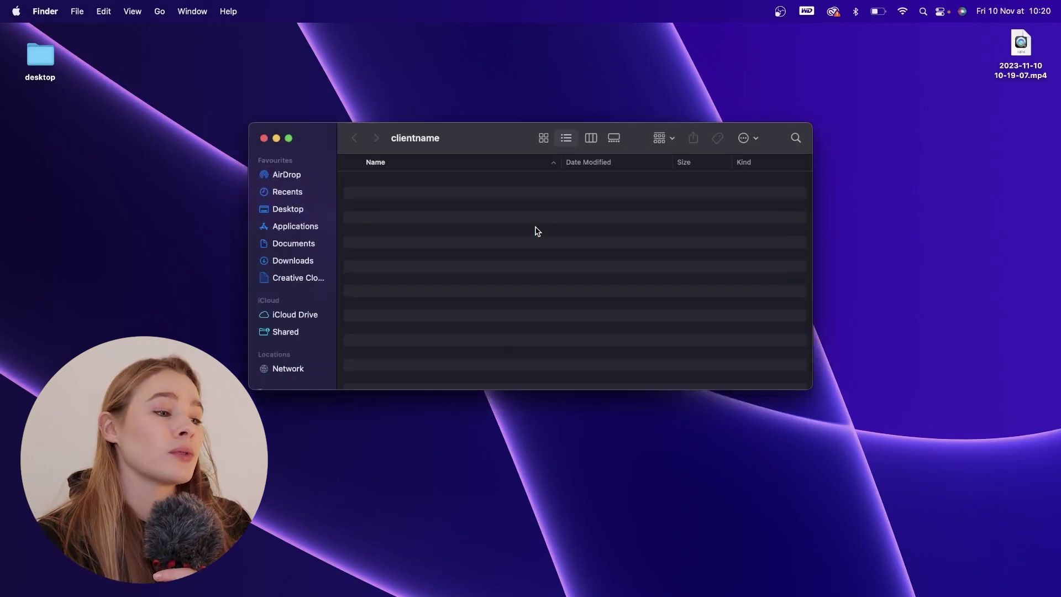
pyautogui.rightClick(538, 231)
pyautogui.click(547, 232)
pyautogui.write('k')
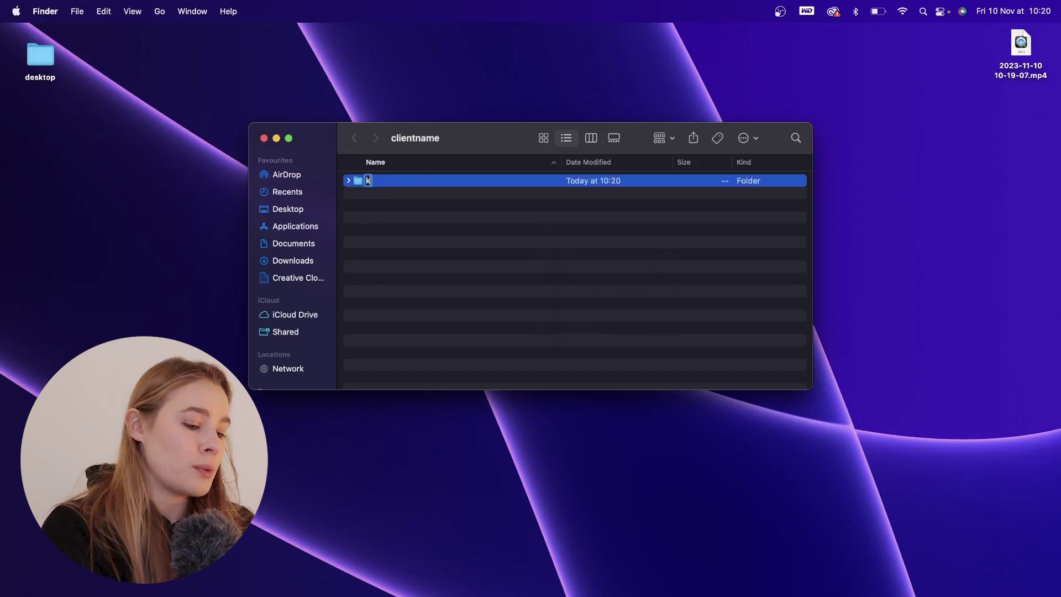
pyautogui.write('egal')
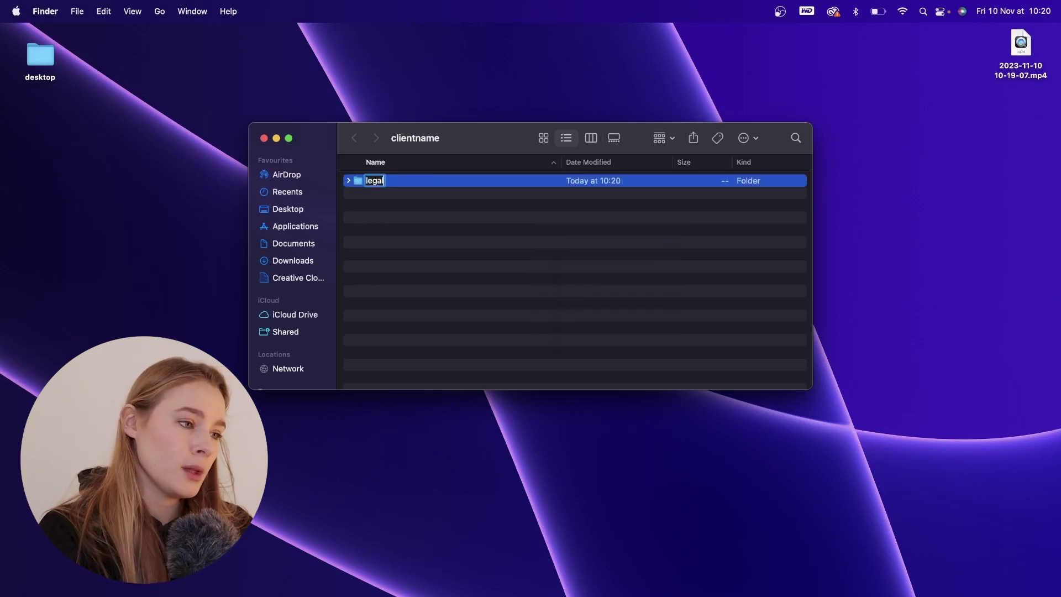
pyautogui.press('Return')
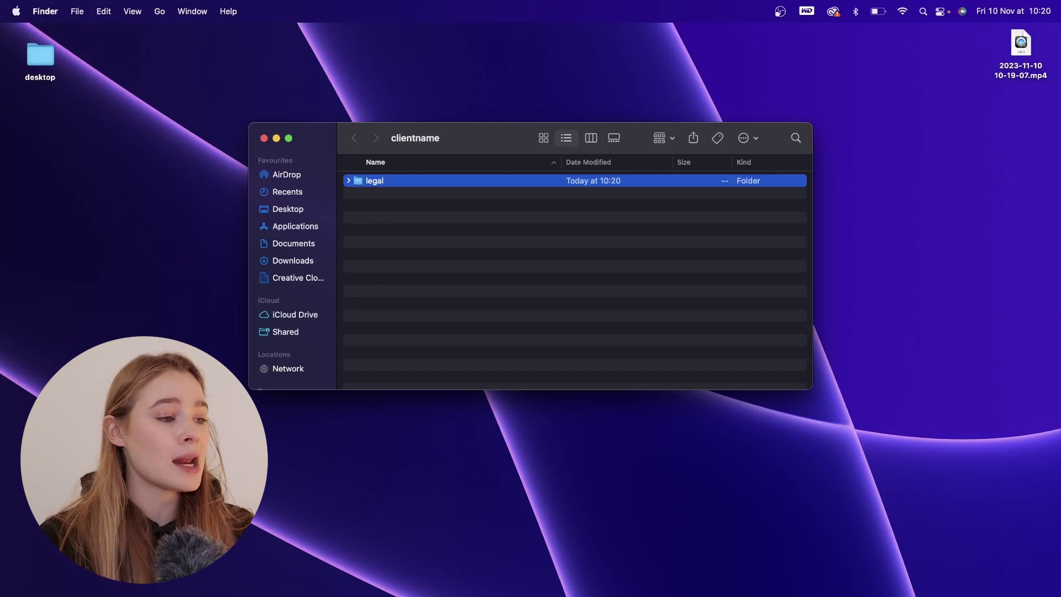
# Add a subfolder named supplied to the clientname folder.
pyautogui.click(579, 317)
pyautogui.rightClick(578, 317)
pyautogui.click(599, 320)
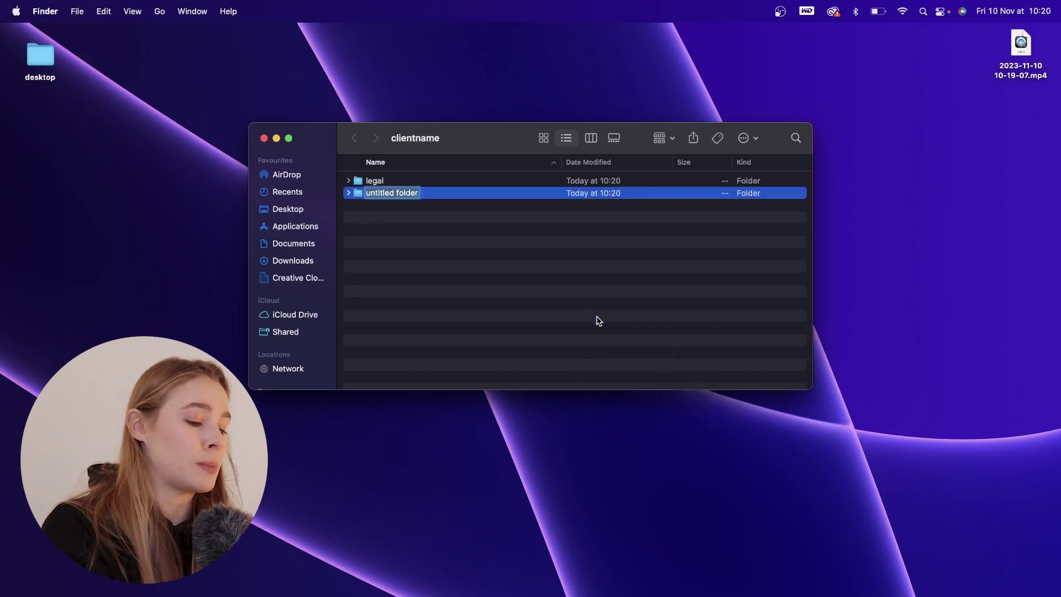
pyautogui.write('supplied')
pyautogui.press('Return')
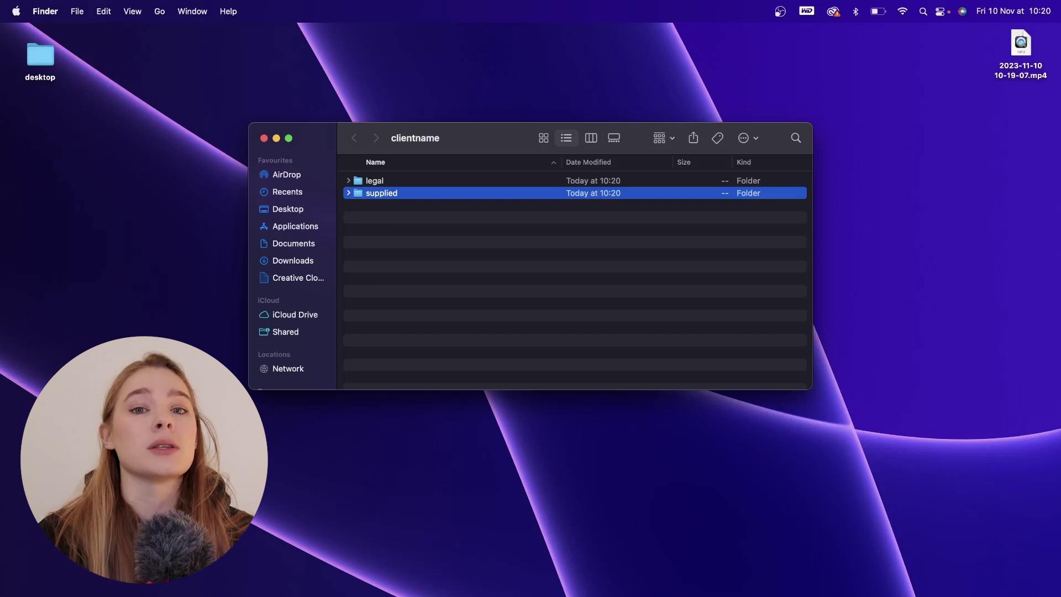
# Add a subfolder named design to the clientname folder.
pyautogui.click(517, 270)
pyautogui.rightClick(518, 269)
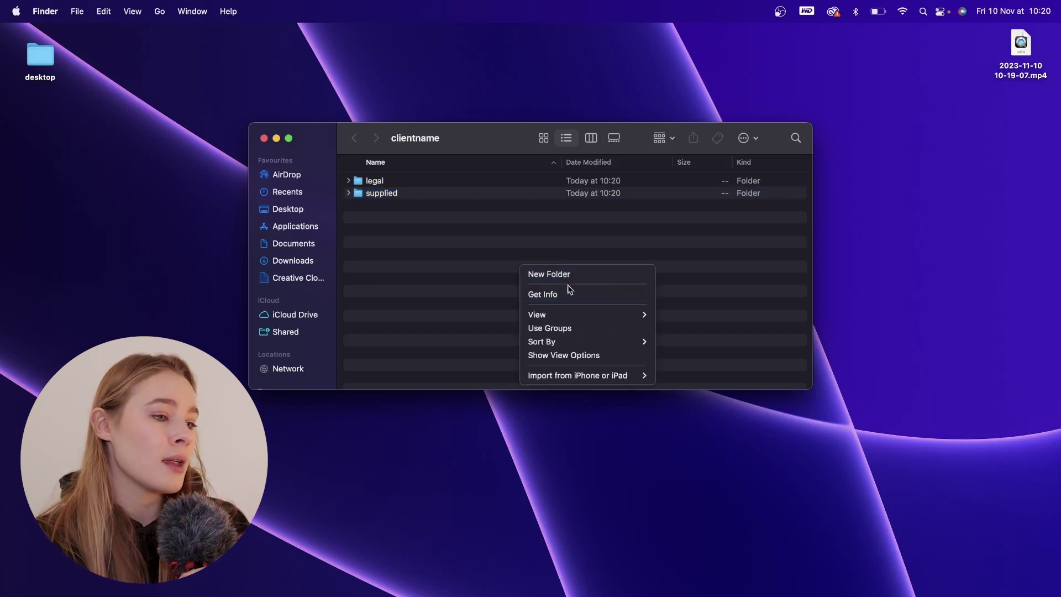
pyautogui.click(564, 279)
pyautogui.write('d')
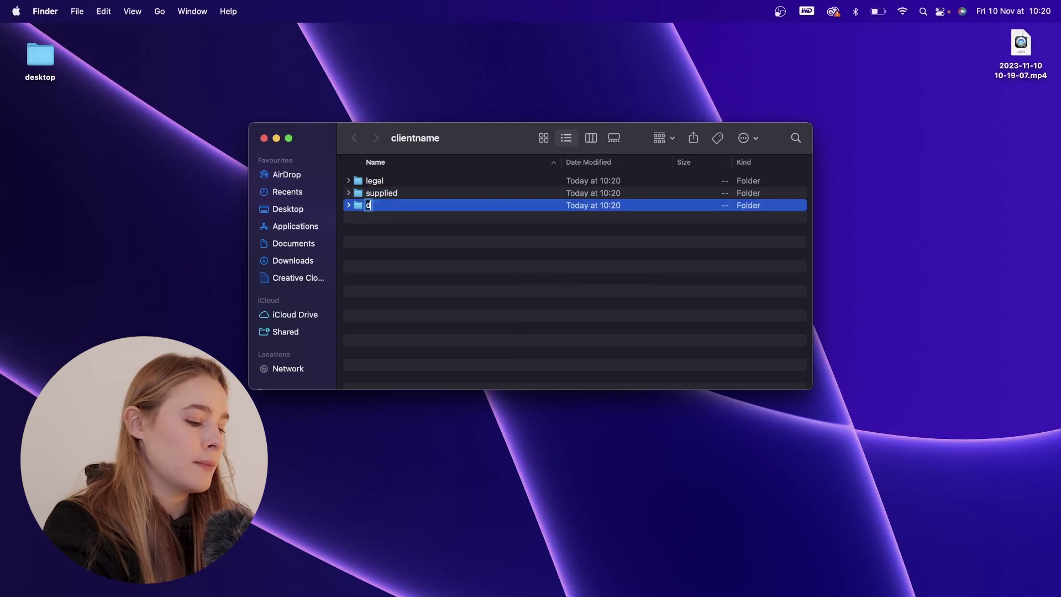
pyautogui.write('esign')
pyautogui.press('Return')
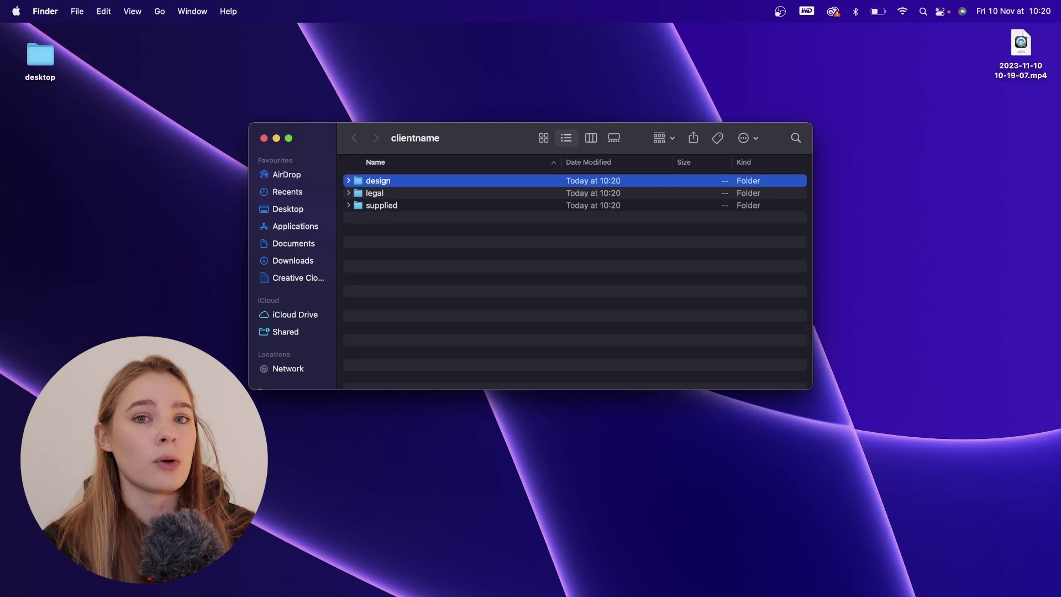
# Add a subfolder named links to the clientname folder.
pyautogui.rightClick(503, 265)
pyautogui.click(520, 271)
pyautogui.write('links')
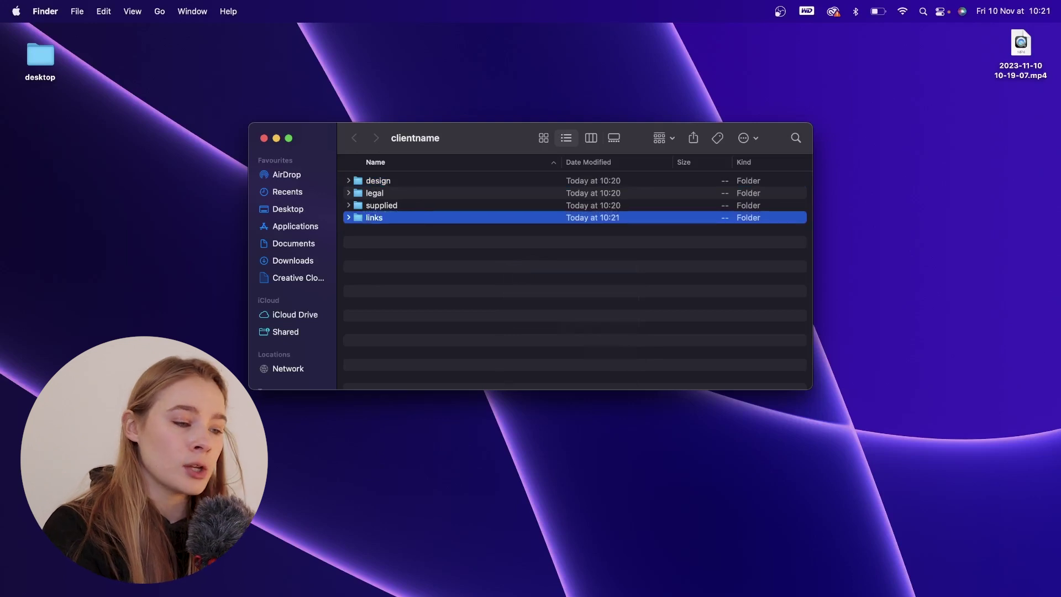
pyautogui.press('Return')
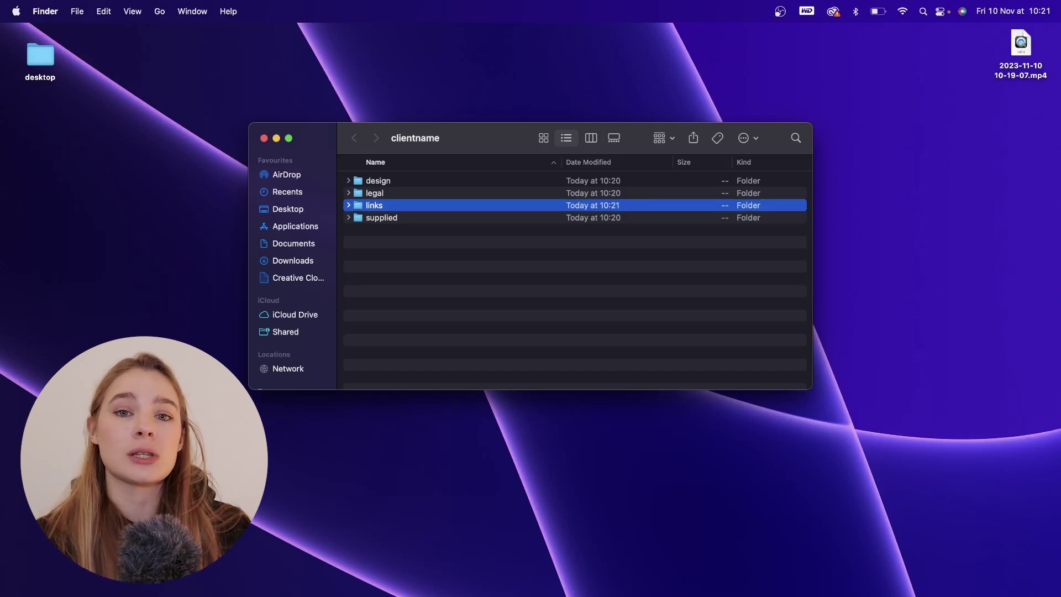
# Add a subfolder named presentation to the clientname folder, correcting any misspelling in its name.
pyautogui.click(530, 288)
pyautogui.rightClick(531, 287)
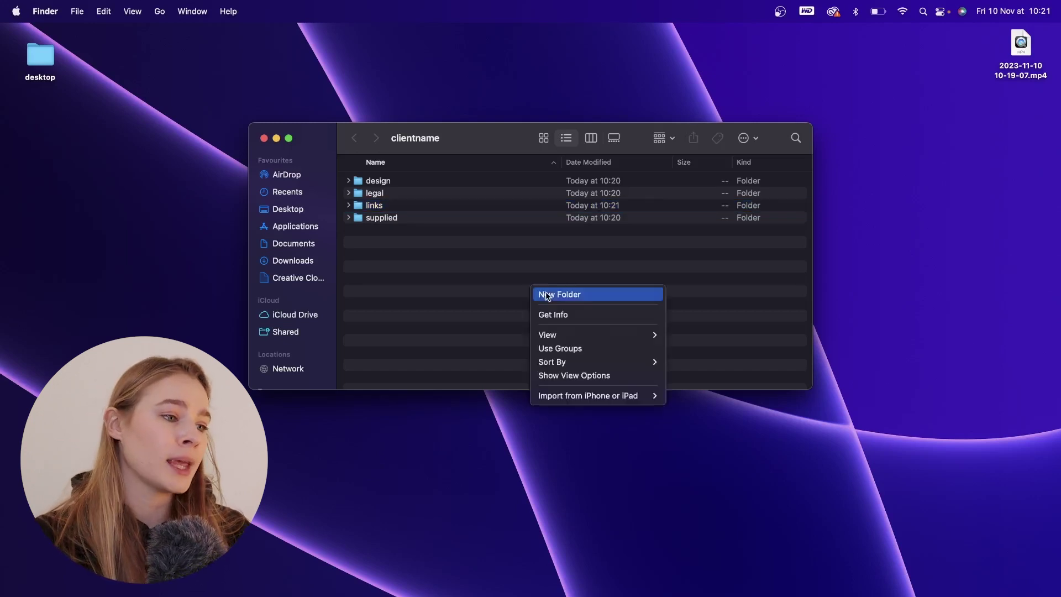
pyautogui.click(559, 296)
pyautogui.write('pr')
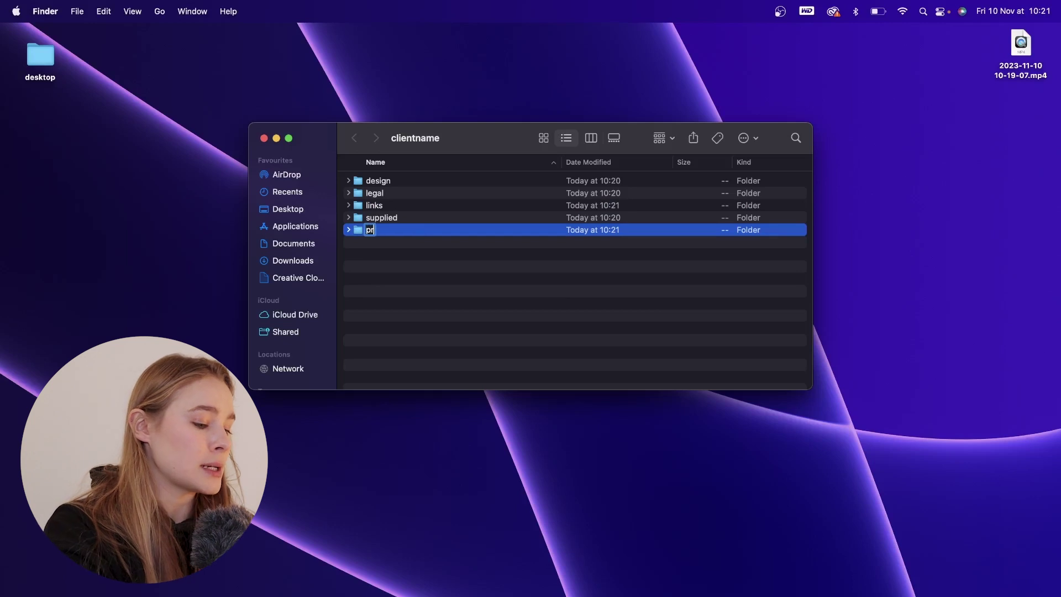
pyautogui.write('ersen')
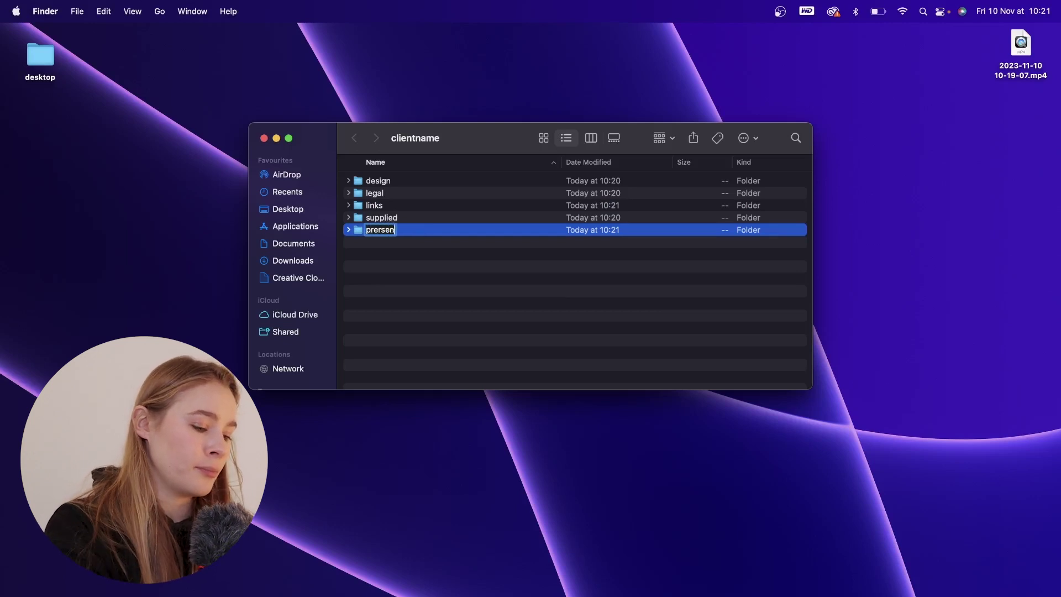
pyautogui.write('tation')
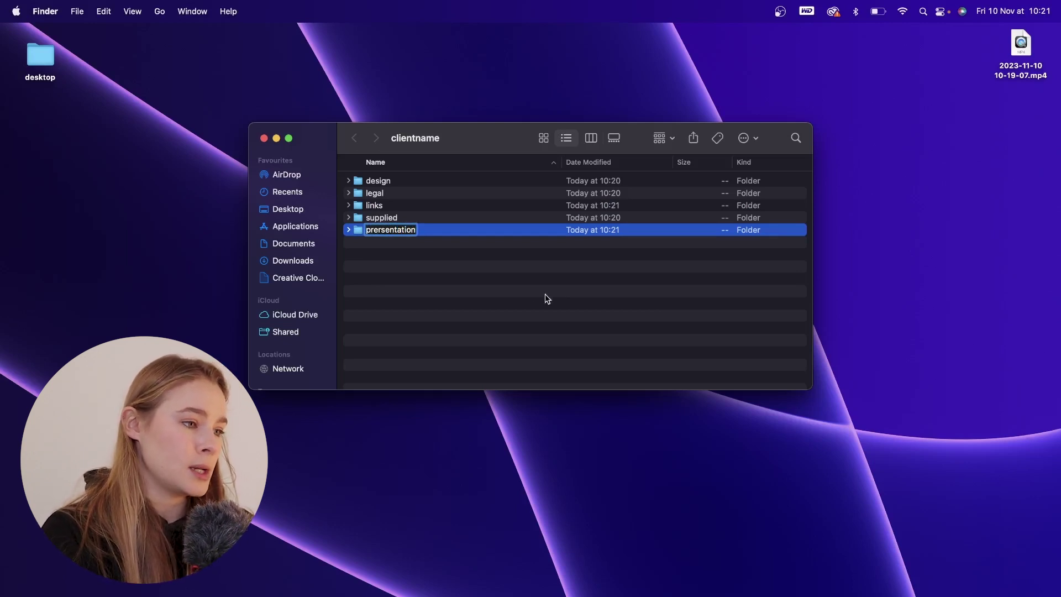
pyautogui.doubleClick(387, 230)
pyautogui.click(387, 229)
pyautogui.press('BackSpace')
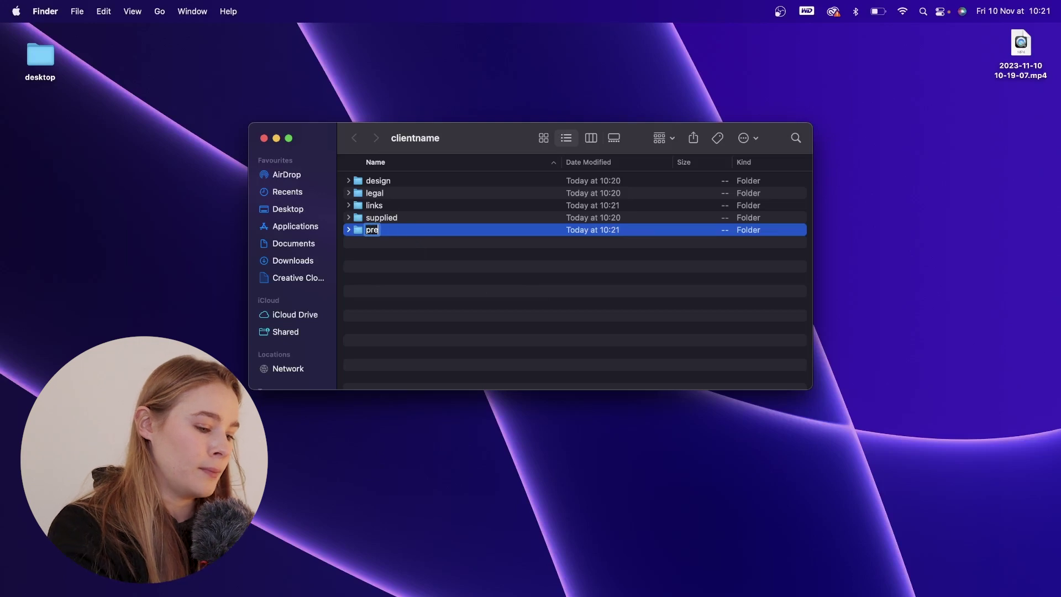
pyautogui.press('Return')
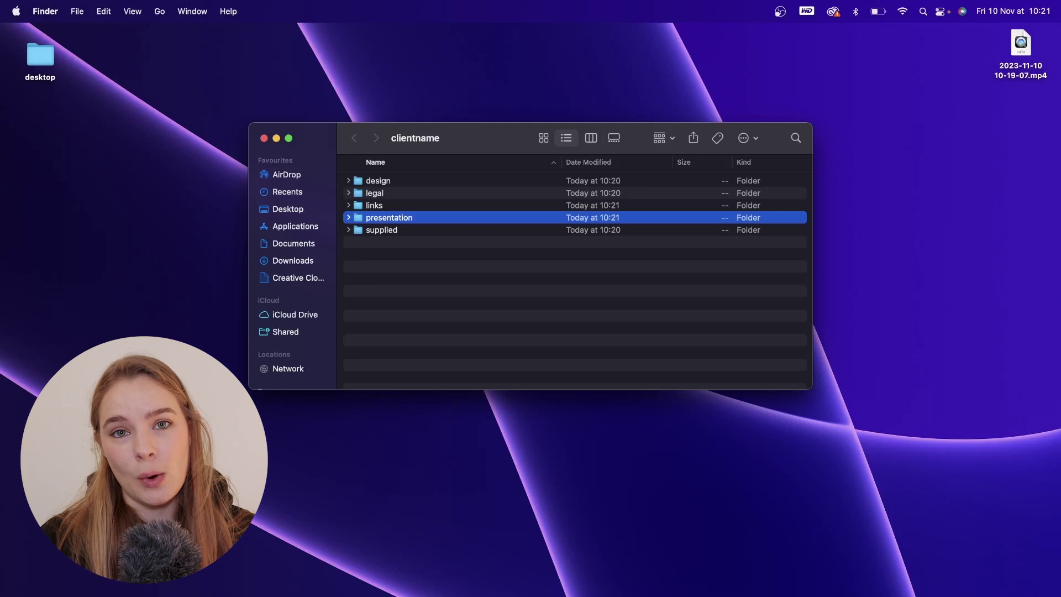
# Add a subfolder named fonts to the clientname folder.
pyautogui.rightClick(523, 319)
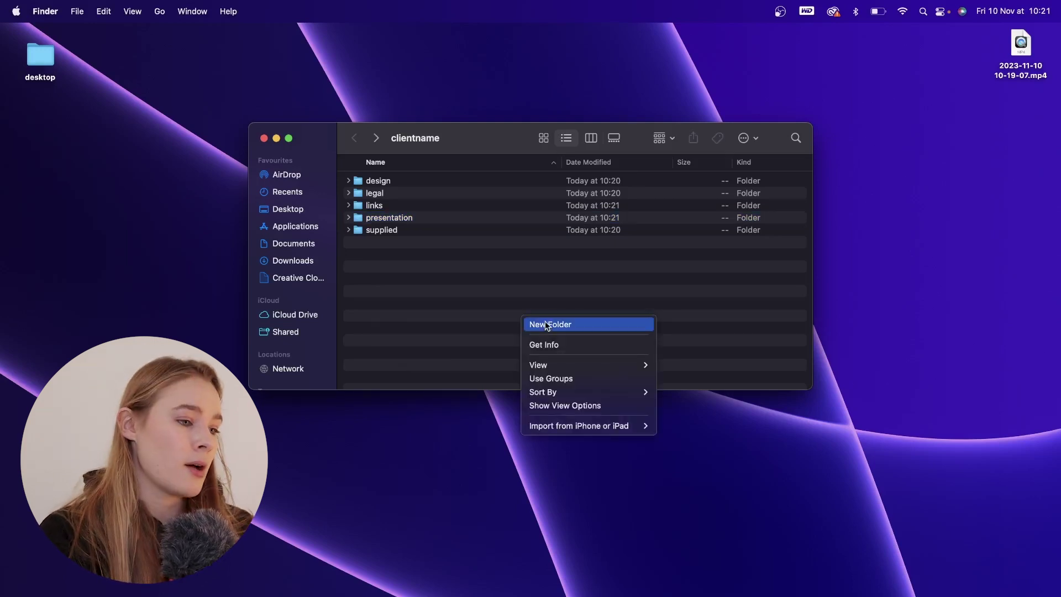
pyautogui.click(549, 326)
pyautogui.write('fo')
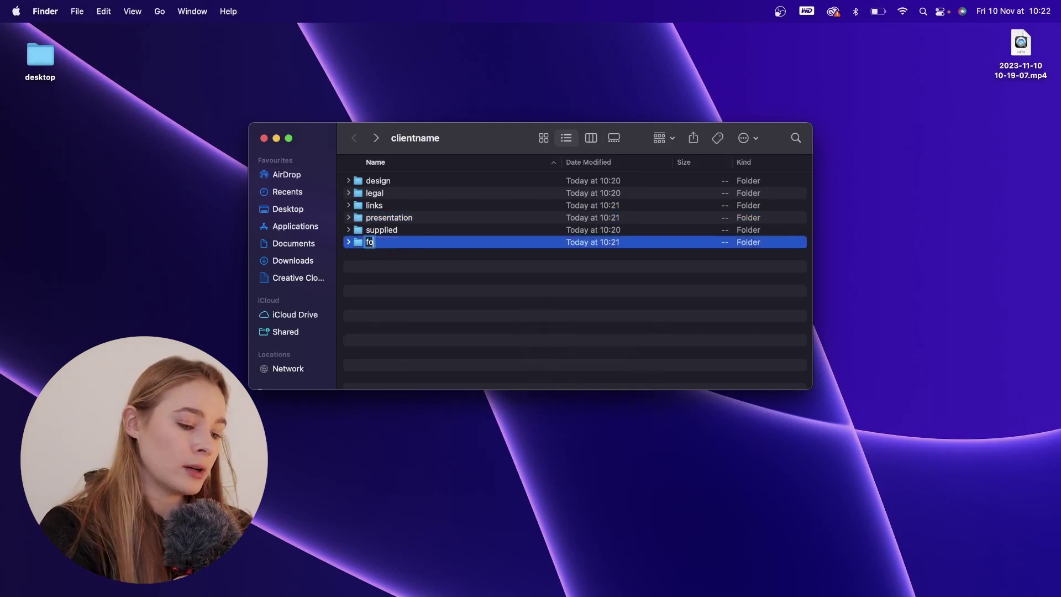
pyautogui.write('nts')
pyautogui.press('Return')
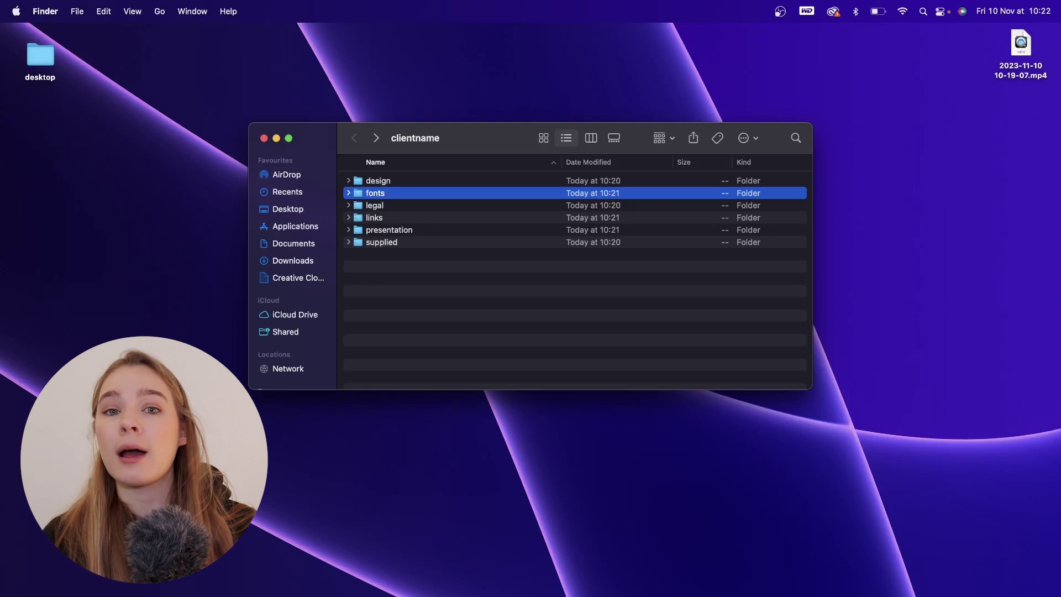
# Add a subfolder named moodboard to the clientname folder.
pyautogui.press('super+shift+n')
pyautogui.write('mood')
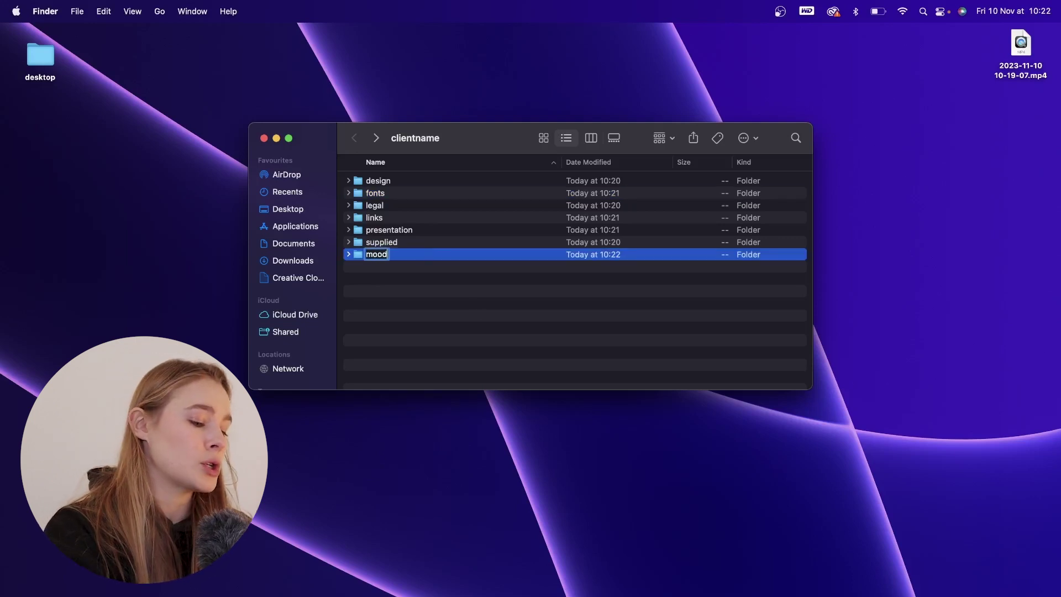
pyautogui.write('board')
pyautogui.press('Return')
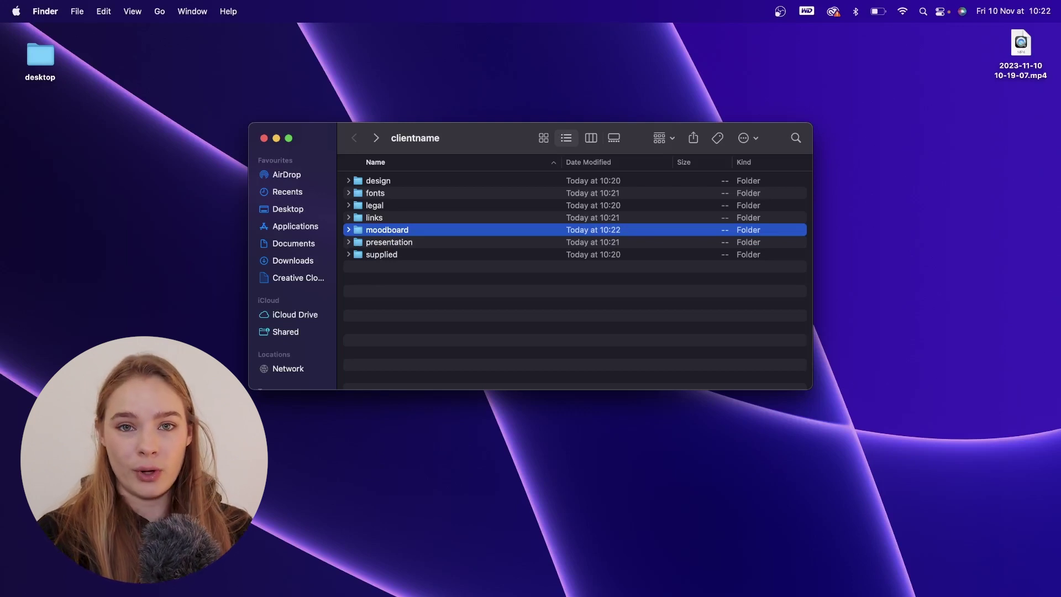
# Add a subfolder named handdover to the clientname folder.
pyautogui.press('super+shift+n')
pyautogui.press('BackSpace')
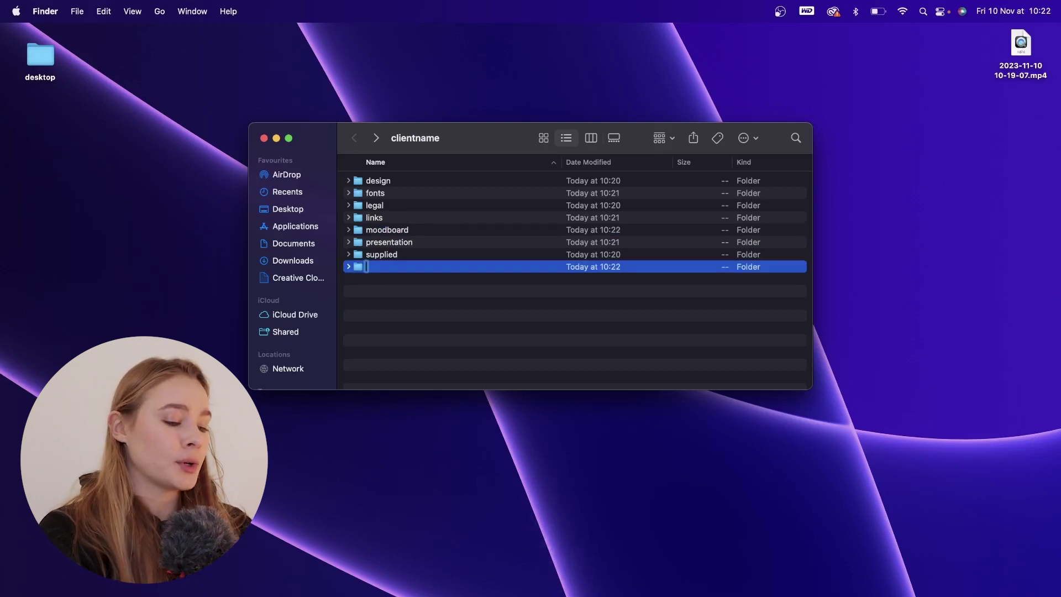
pyautogui.write('handdover')
pyautogui.press('Return')
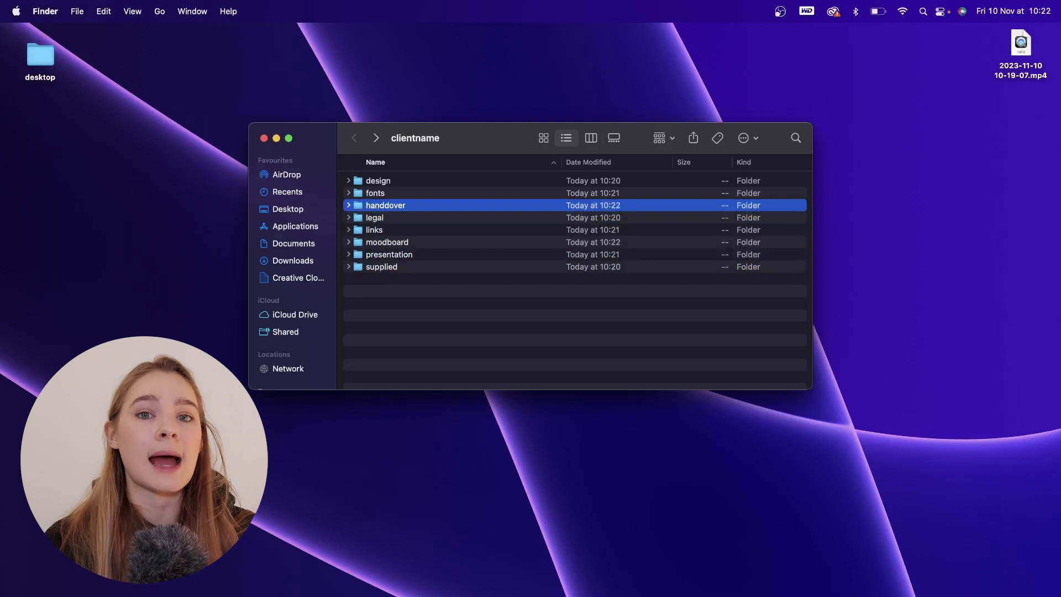
# Review the subfolders of the clientname folder one by one, from design down to supplied.
pyautogui.click(378, 181)
pyautogui.press('Down')
pyautogui.press('Down')
pyautogui.press('Down')
pyautogui.press('Down')
pyautogui.press('Down')
pyautogui.press('Down')
pyautogui.press('Down')
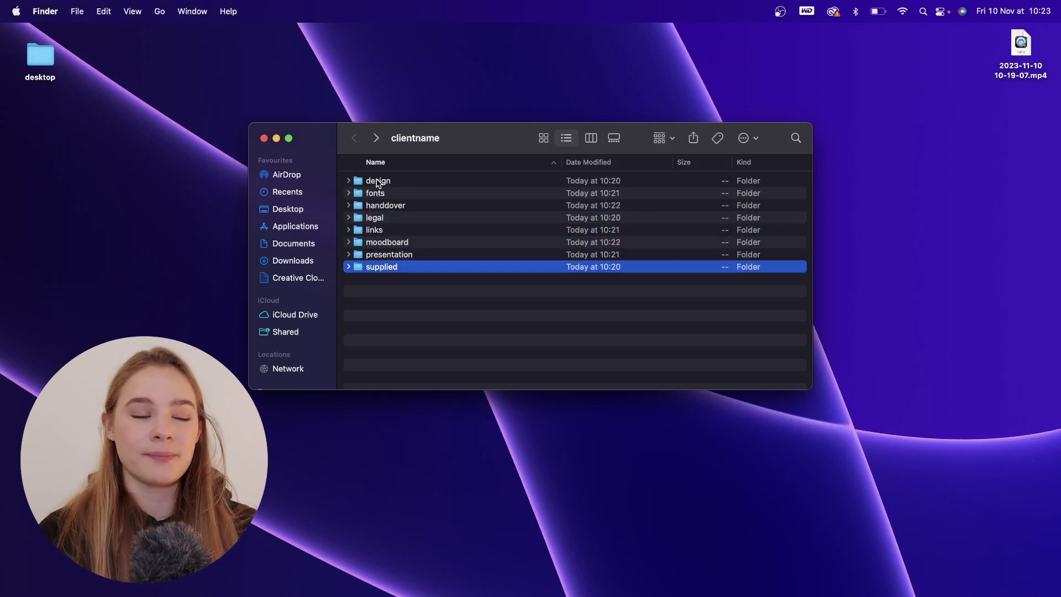
pyautogui.click(429, 315)
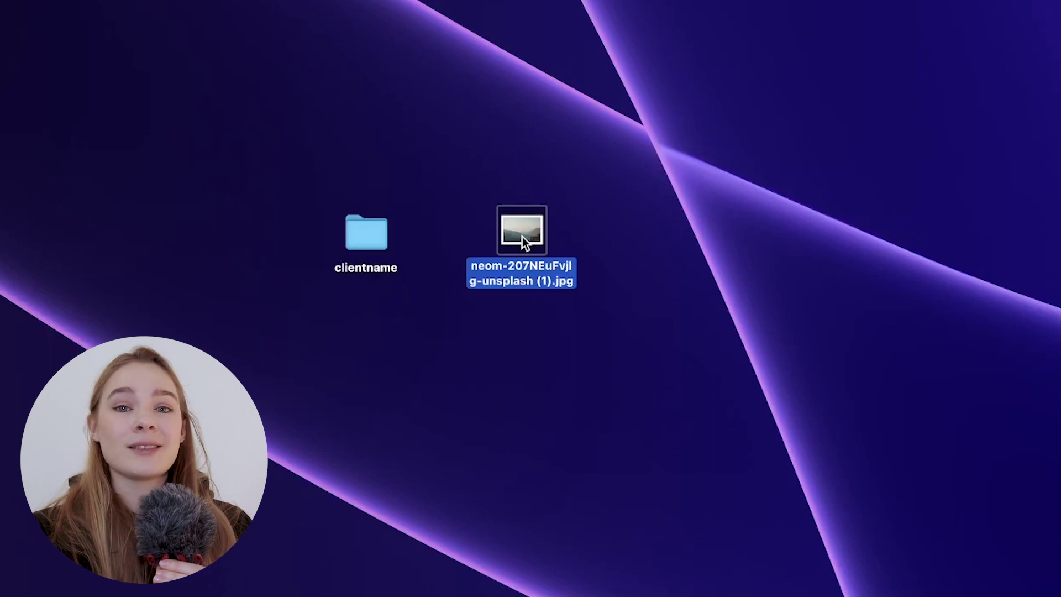
# Rename the unsplash image on the desktop as clientname_logo_v1.jpg.
pyautogui.press('Return')
pyautogui.write('client')
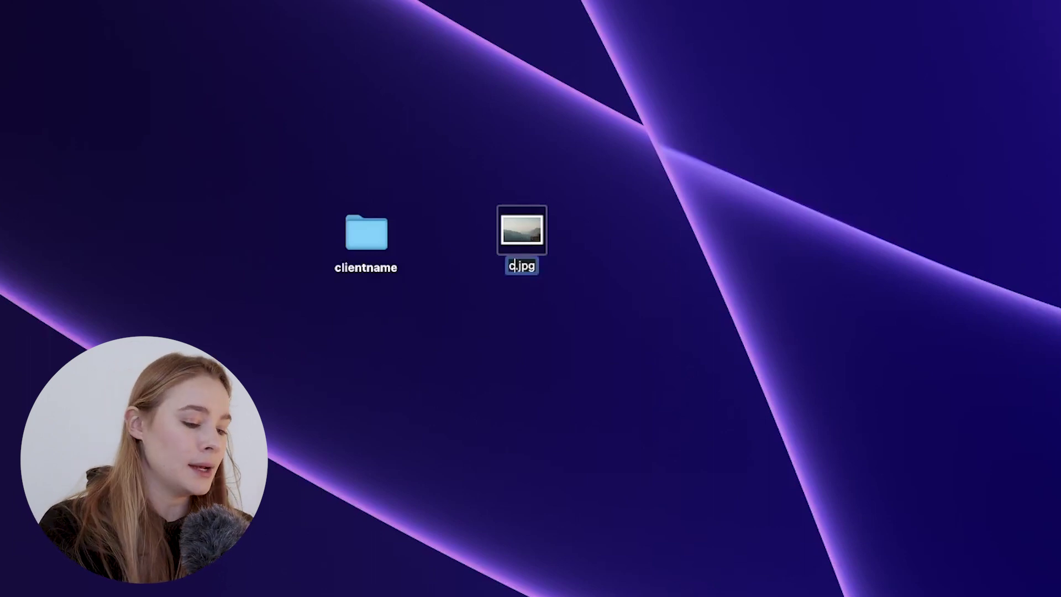
pyautogui.write('name')
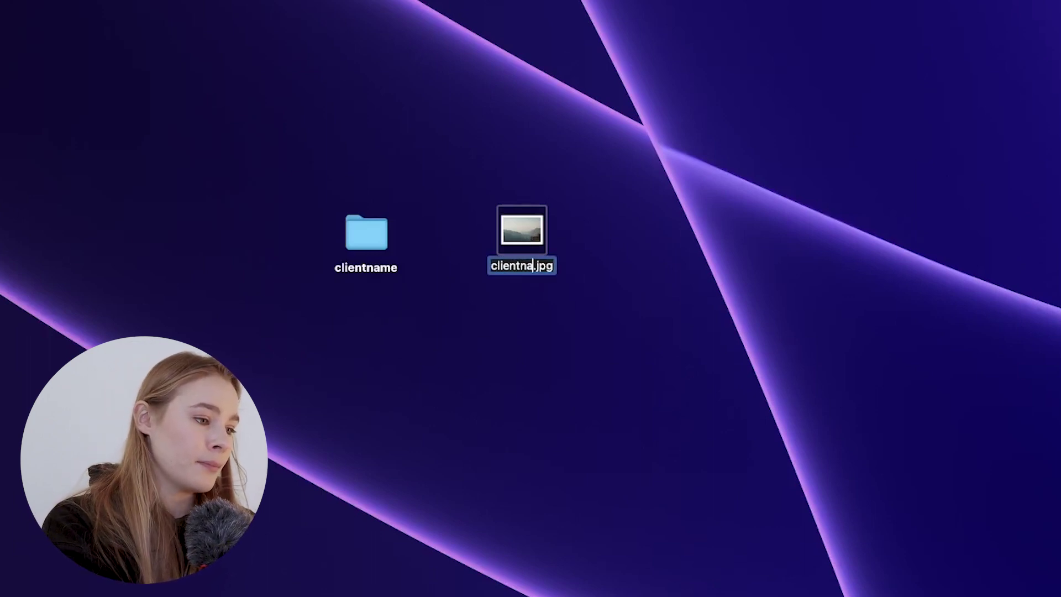
pyautogui.write('_logo')
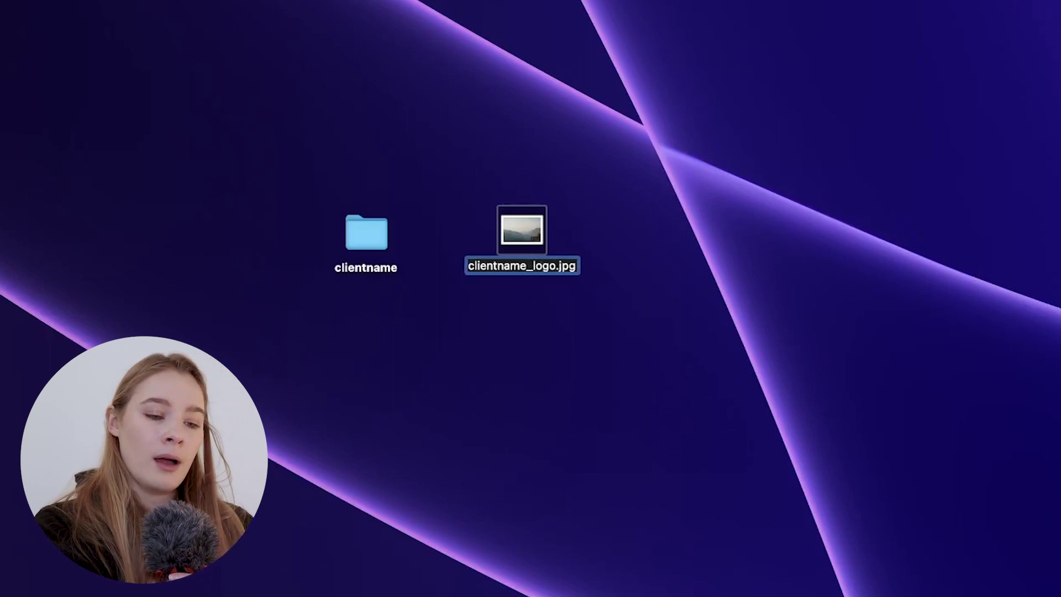
pyautogui.write('_v1')
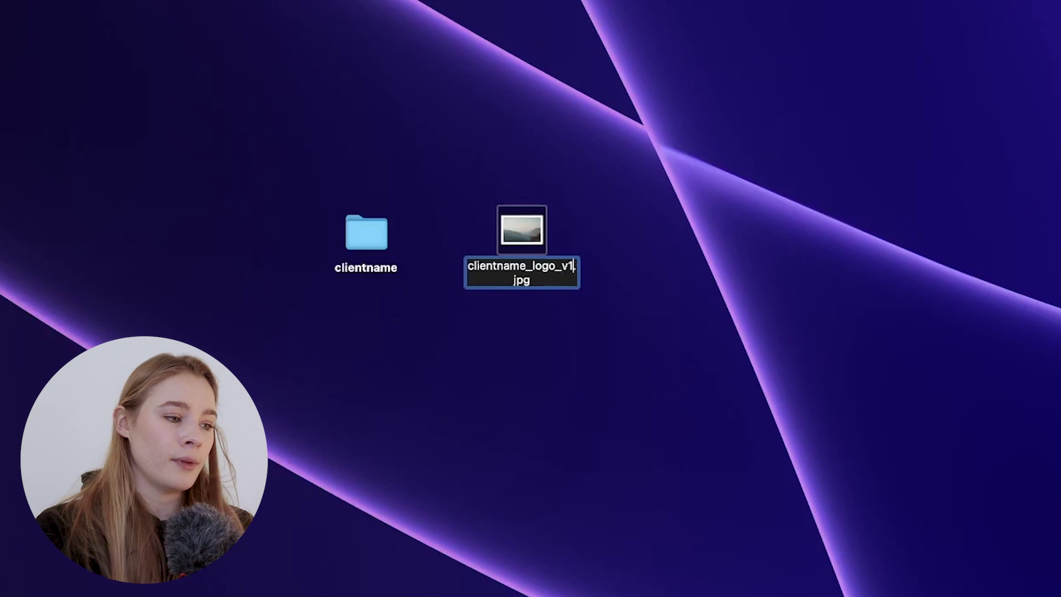
pyautogui.press('Return')
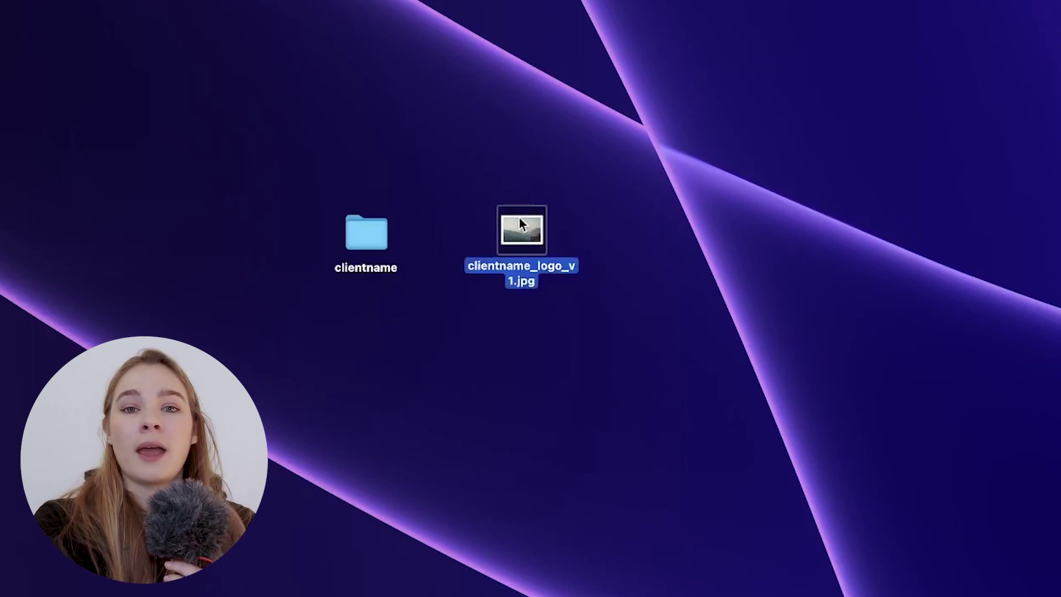
# Replace the word logo with pattern in the image's file name, keeping the client name and version.
pyautogui.press('Return')
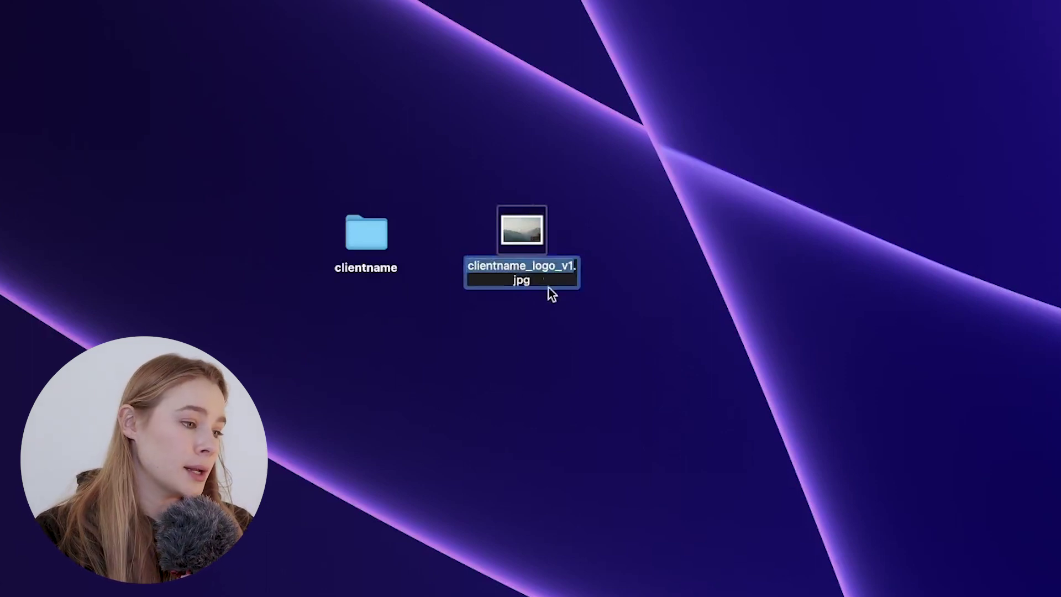
pyautogui.doubleClick(552, 265)
pyautogui.press('BackSpace')
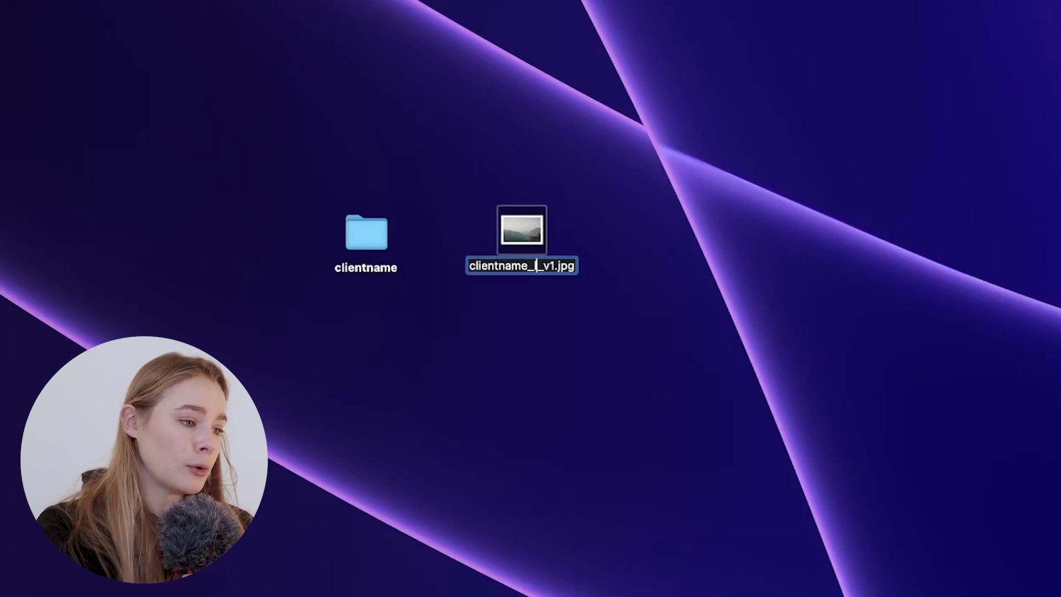
pyautogui.write('pattern')
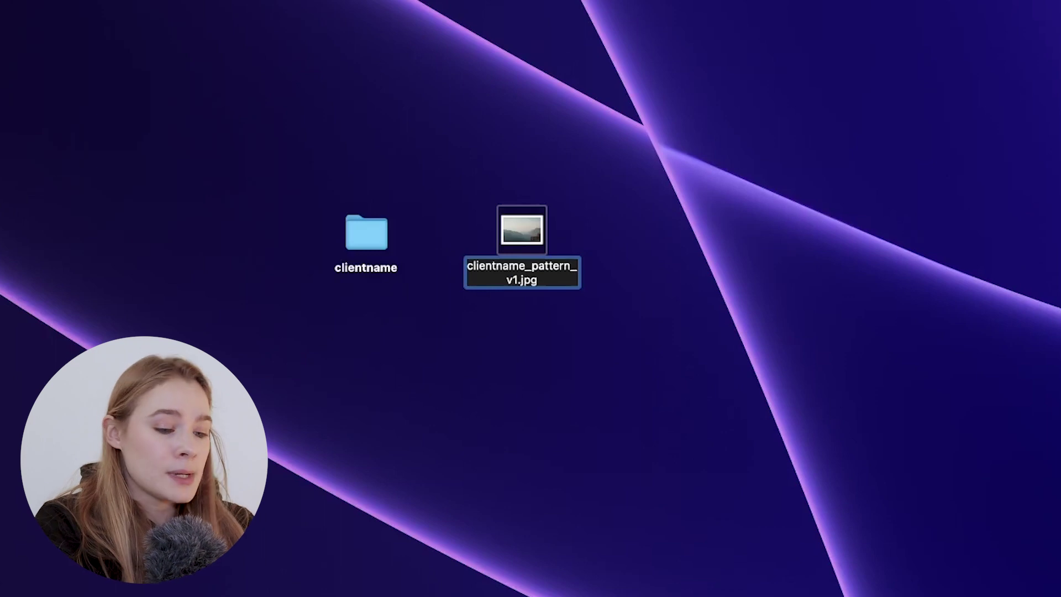
# Name the image file clientname_bcard_v1.jpg, using bcard as the item description.
pyautogui.press('BackSpace')
pyautogui.press('BackSpace')
pyautogui.press('BackSpace')
pyautogui.press('BackSpace')
pyautogui.press('BackSpace')
pyautogui.press('BackSpace')
pyautogui.press('BackSpace')
pyautogui.write('bcard')
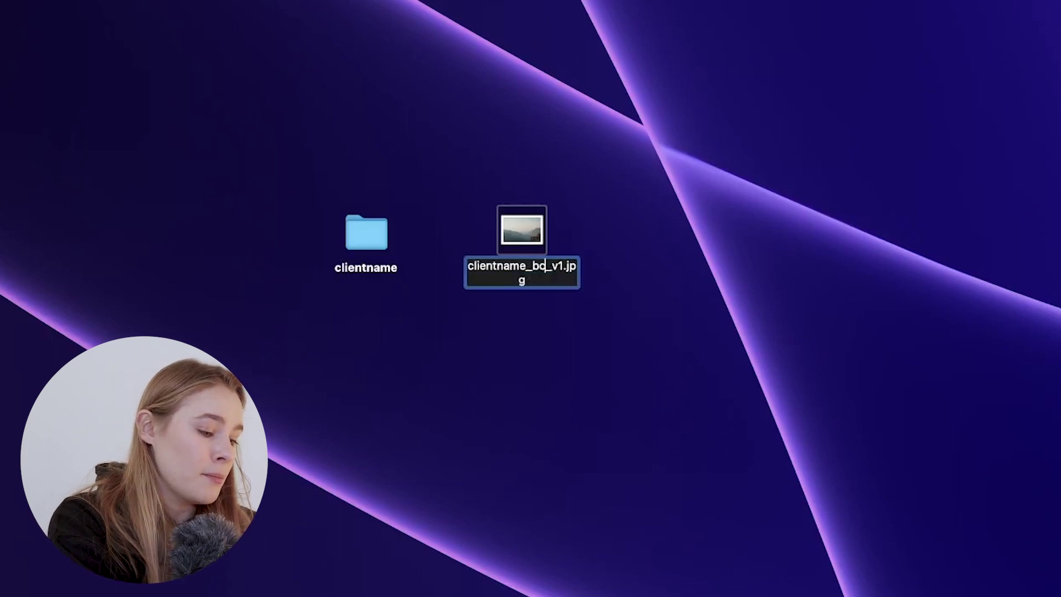
pyautogui.click(788, 380)
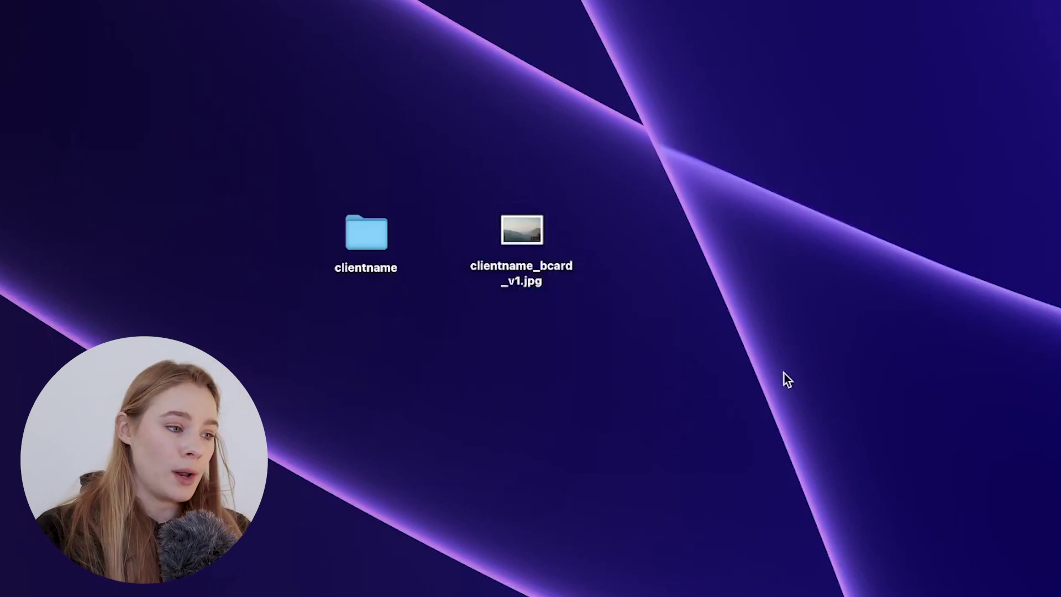
# Make a copy of the clientname_bcard_v1.jpg image on the desktop and name it clientname_bcard_v2.jpg.
pyautogui.press('super+v')
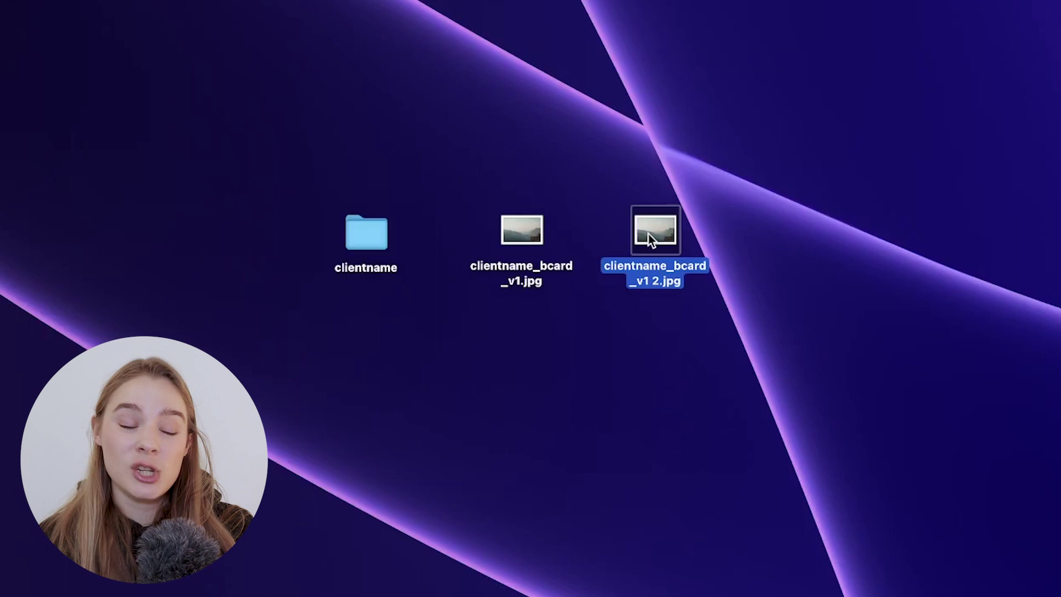
pyautogui.press('Return')
pyautogui.press('Right')
pyautogui.press('BackSpace')
pyautogui.press('BackSpace')
pyautogui.press('BackSpace')
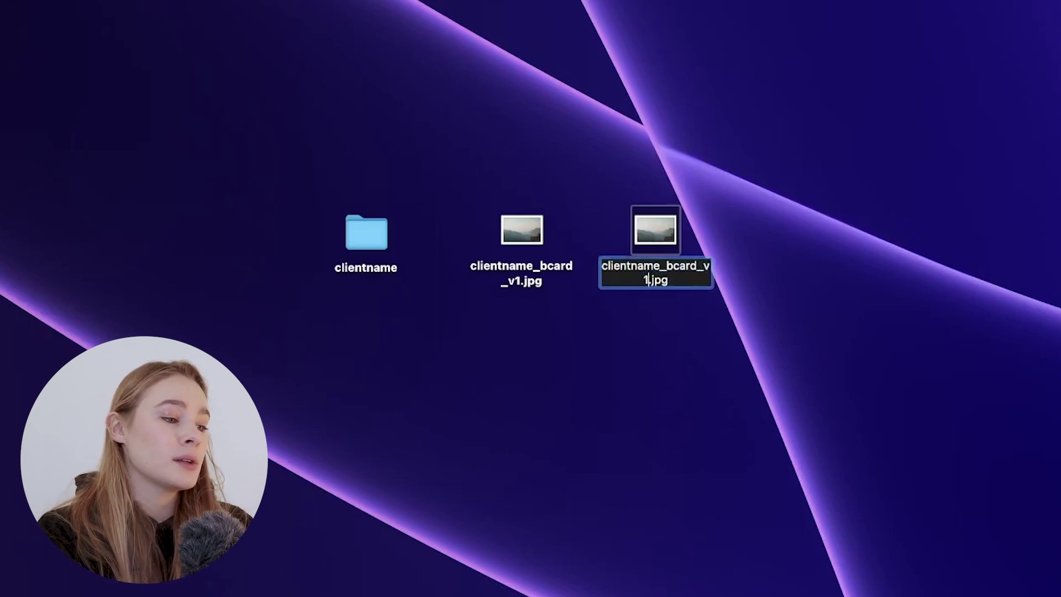
pyautogui.write('2')
pyautogui.press('Return')
pyautogui.click(792, 355)
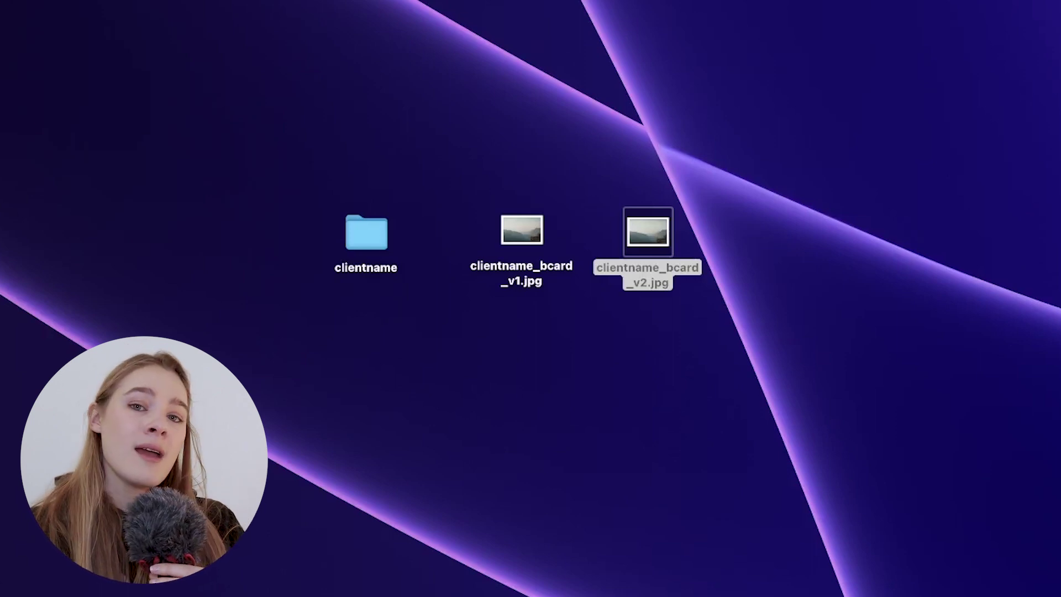
# Duplicate the clientname_bcard_v2.jpg image and name the copy clientname_bcard_fin.jpg to mark the final version.
pyautogui.press('super+d')
pyautogui.press('Return')
pyautogui.press('Right')
pyautogui.press('BackSpace')
pyautogui.press('BackSpace')
pyautogui.press('BackSpace')
pyautogui.press('BackSpace')
pyautogui.press('BackSpace')
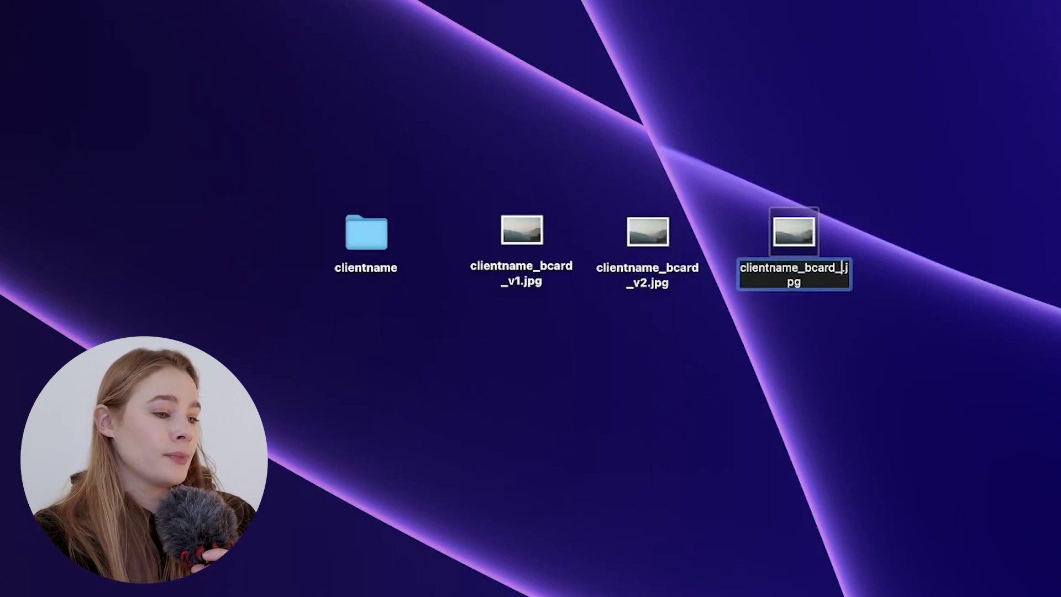
pyautogui.write('_fin')
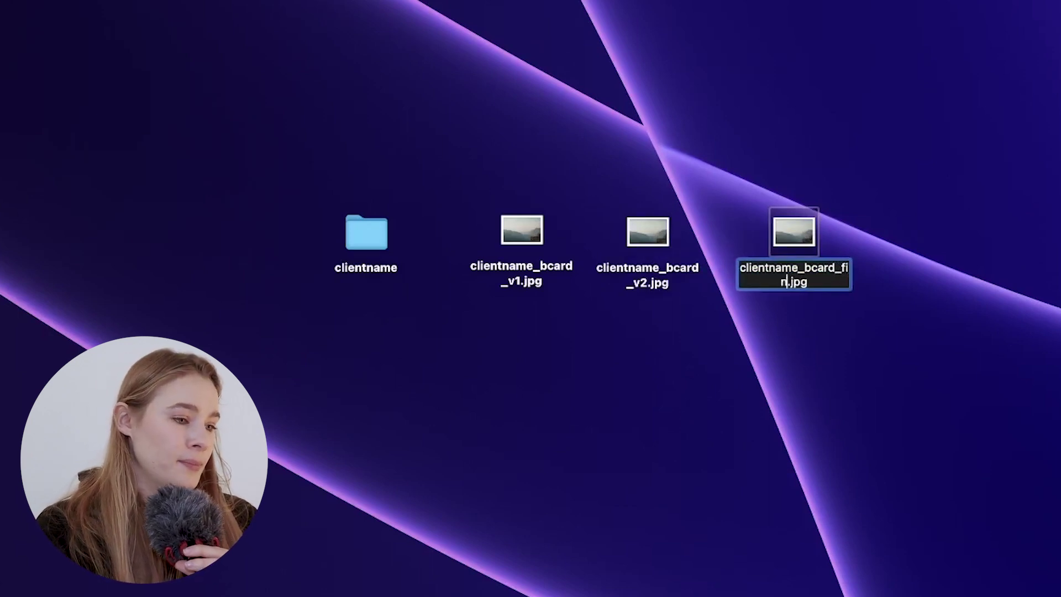
pyautogui.press('Return')
pyautogui.click(959, 341)
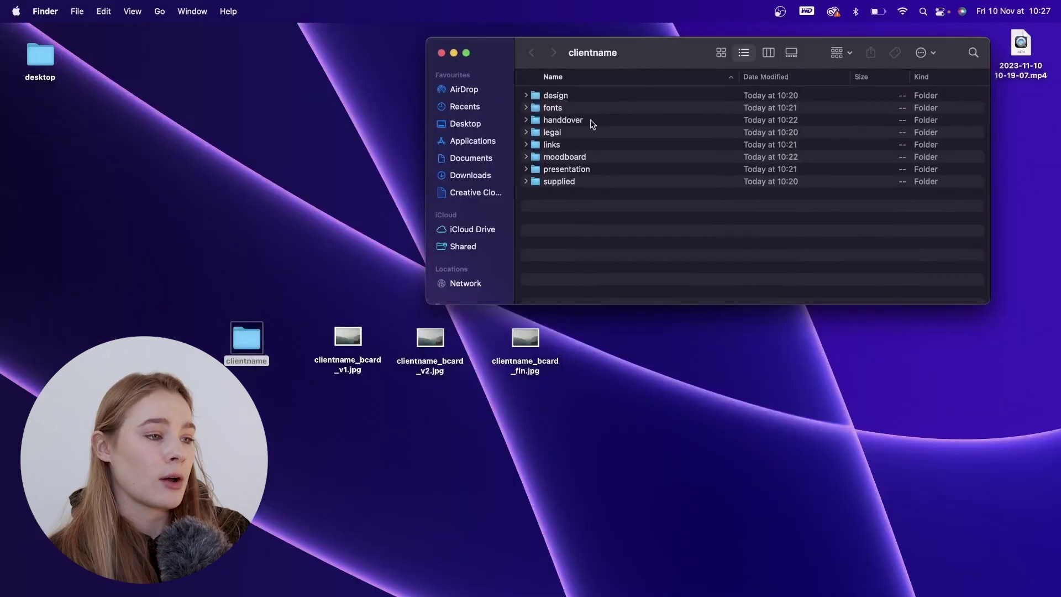
# Look inside the handdover subfolder of the clientname folder, then close the folder window.
pyautogui.doubleClick(559, 118)
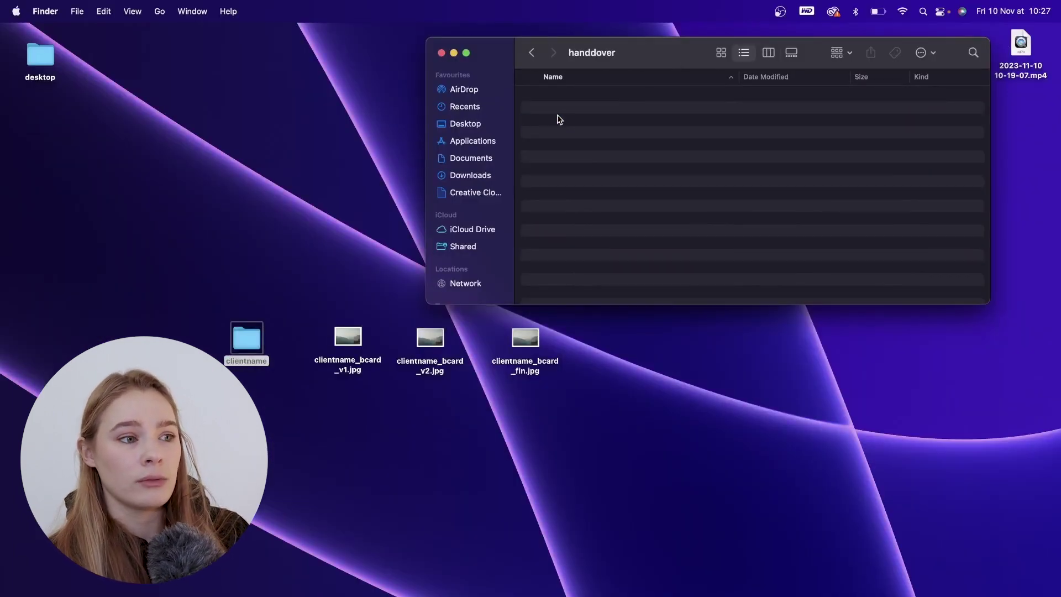
pyautogui.rightClick(559, 119)
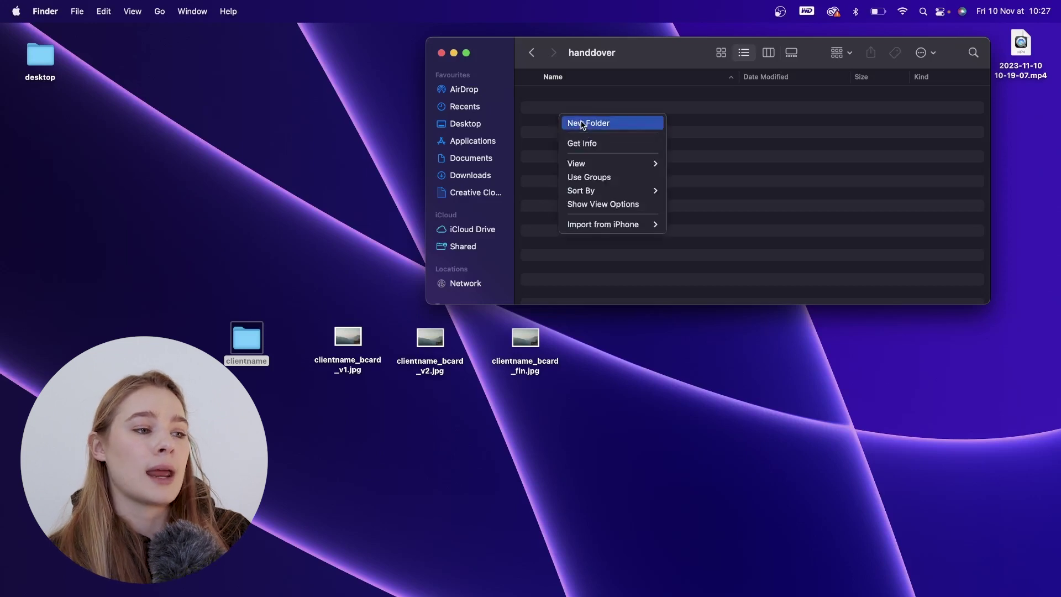
pyautogui.click(698, 139)
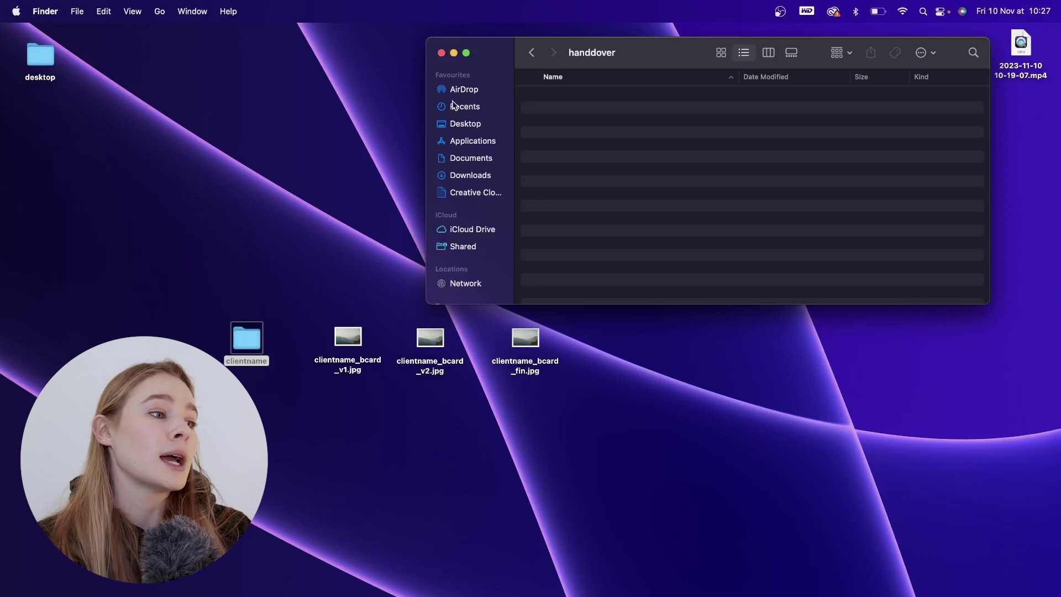
pyautogui.click(441, 53)
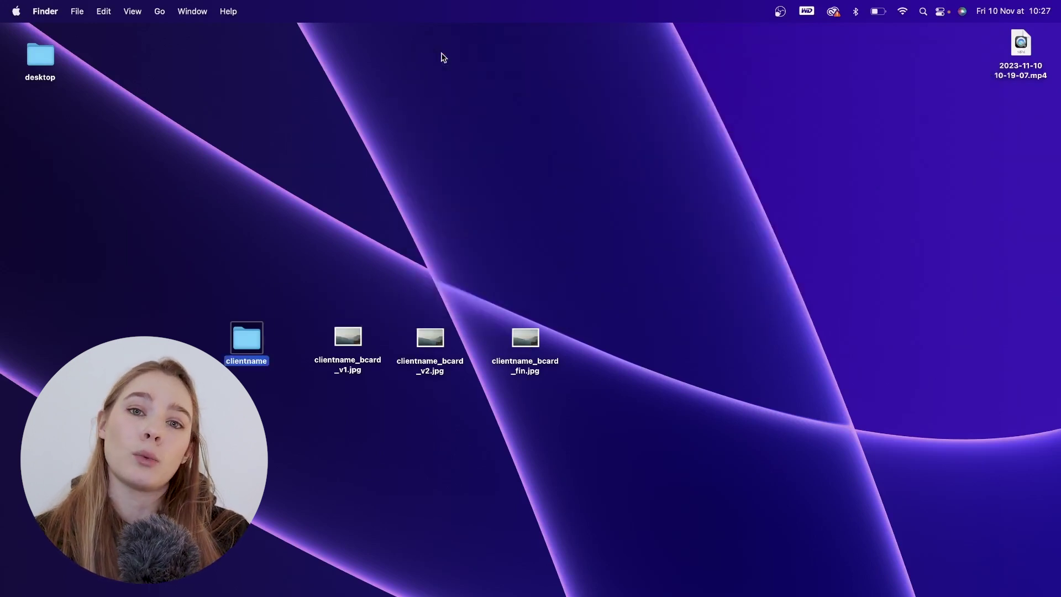